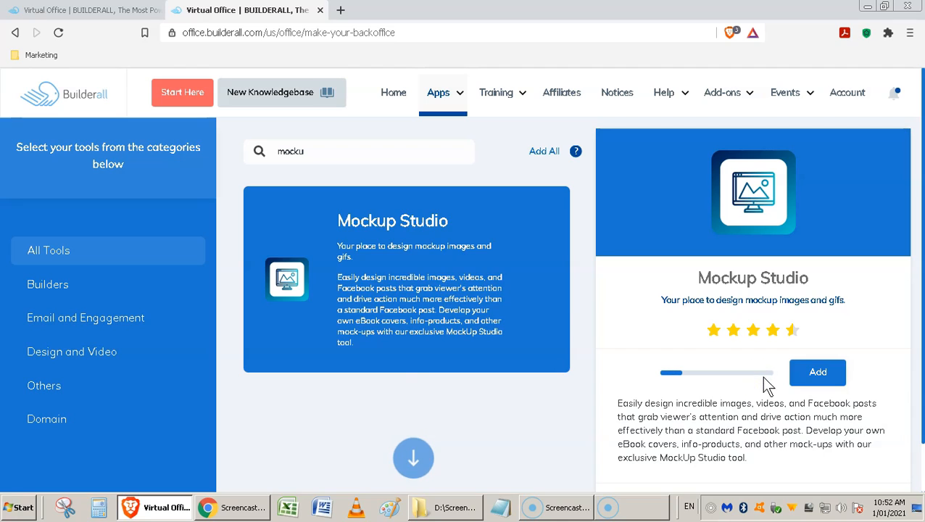
- Add the Mockup Studio tool to the office dashboard and open it
left_click(680, 390)
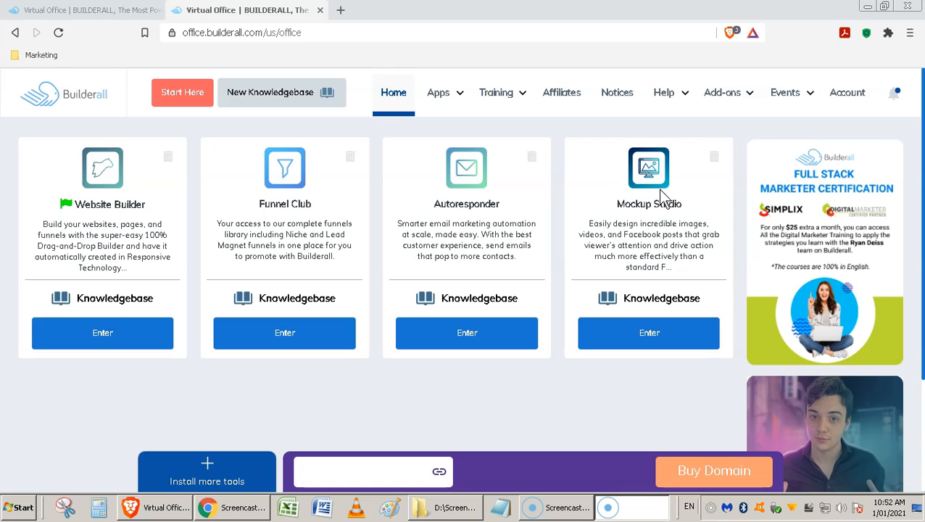
left_click(663, 338)
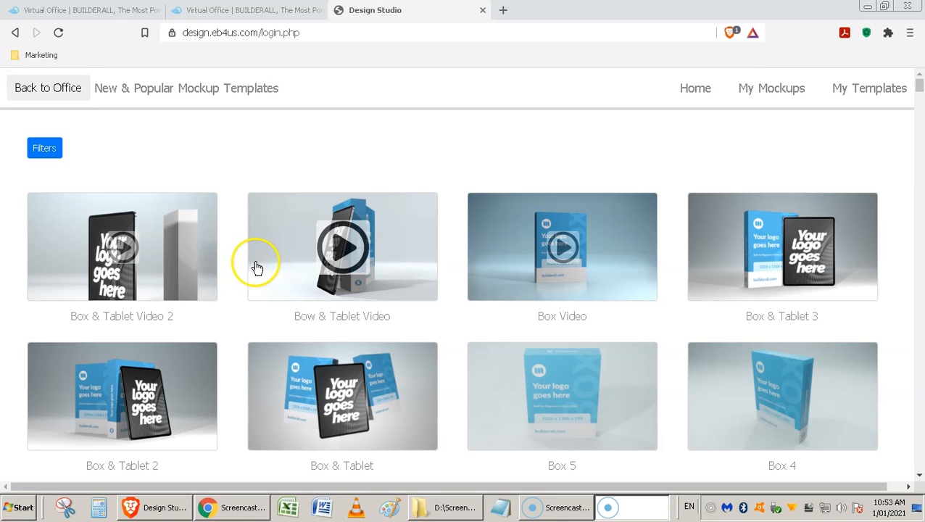
- Find the Book Cover 9 template in the mockup gallery and open it
scroll(415, 161, "down", 2)
scroll(419, 160, "down", 10)
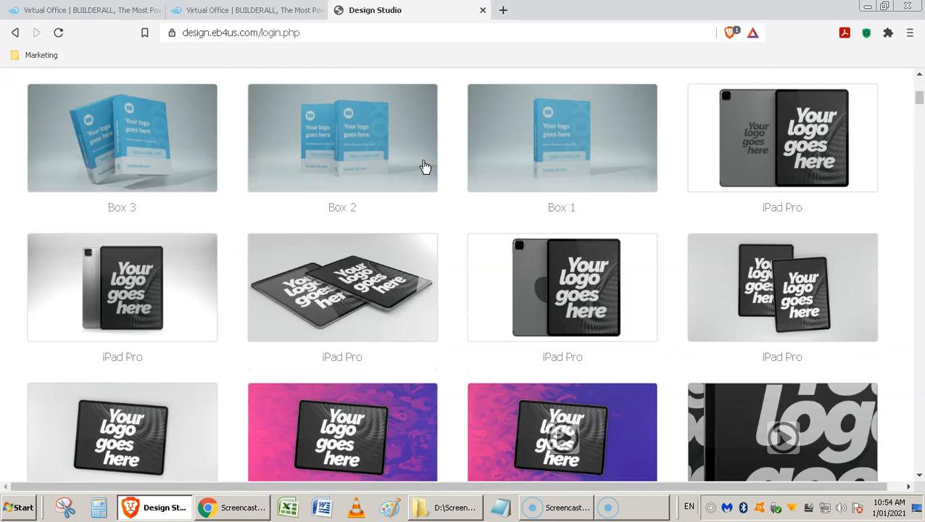
scroll(428, 171, "down", 8)
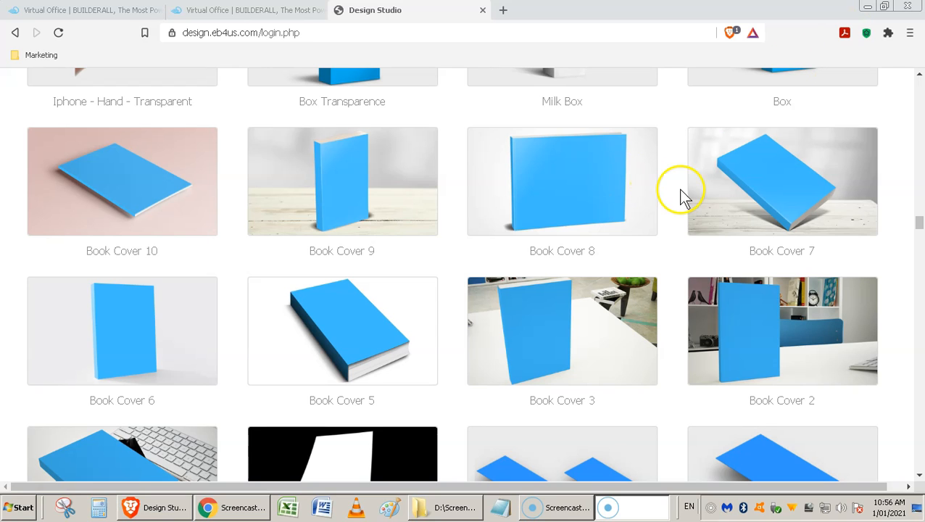
left_click(356, 211)
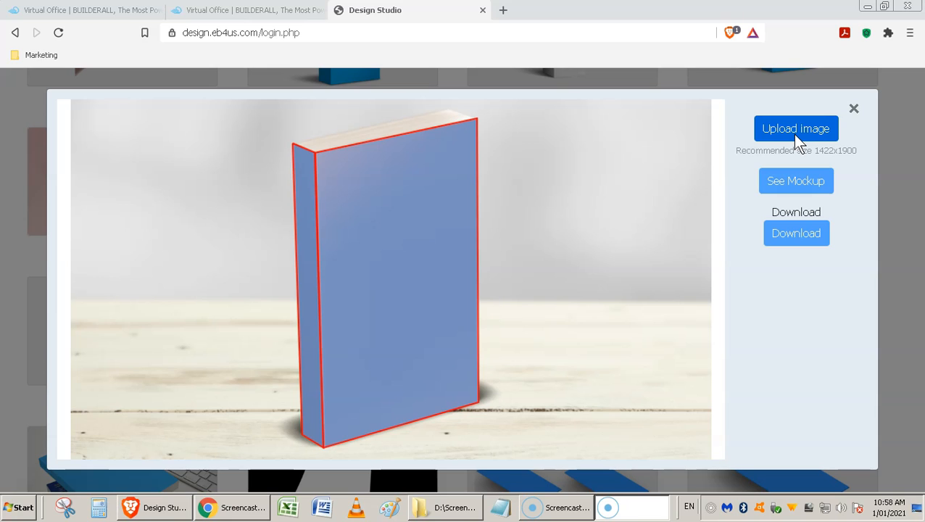
- Upload the vintage computer photo as the cover image and shift it sideways and upward, leaving a blank strip below it in the frame
left_click(792, 134)
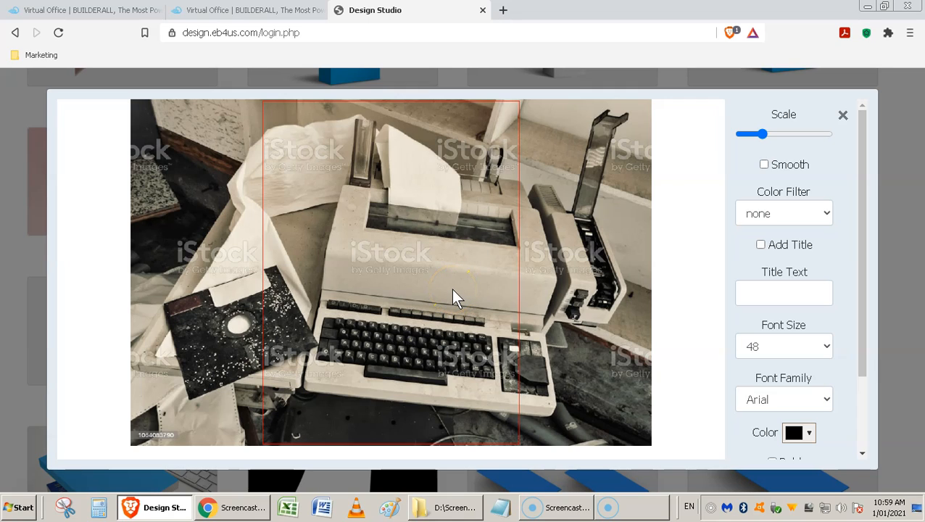
left_click_drag(450, 270, 410, 298)
left_click_drag(397, 304, 461, 309)
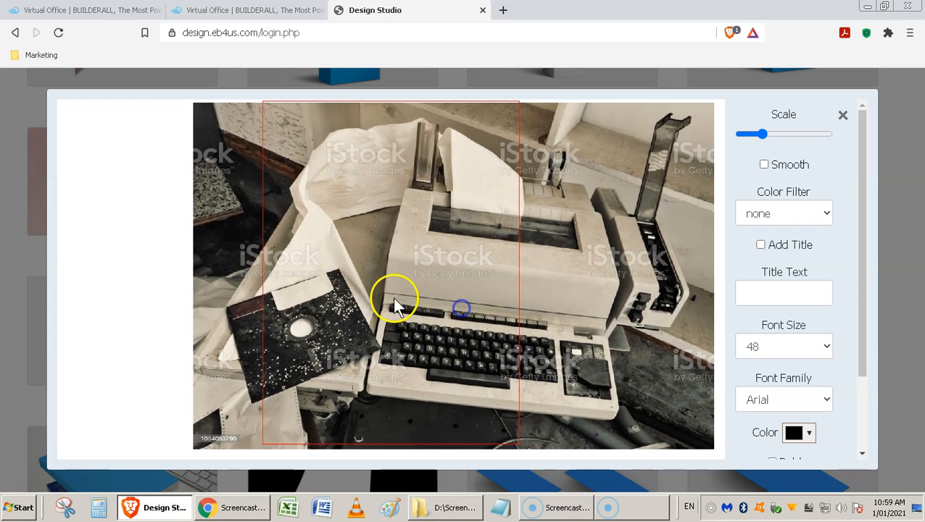
left_click_drag(423, 389, 421, 336)
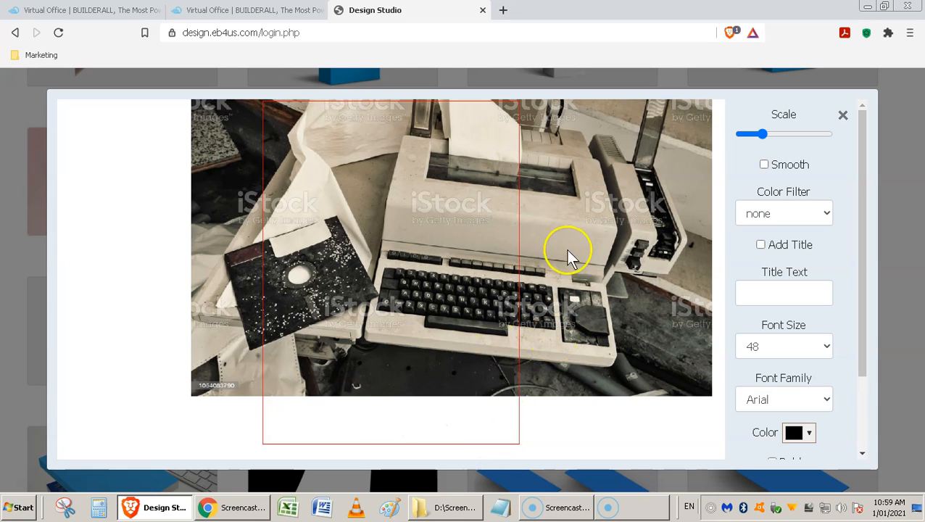
- Enlarge the photo slightly and reposition it so the floppy disk and part of the keyboard sit inside the cover frame
left_click(756, 136)
left_click_drag(757, 136, 768, 136)
left_click_drag(619, 290, 366, 254)
left_click(768, 136)
left_click_drag(769, 141, 764, 144)
left_click_drag(256, 315, 516, 327)
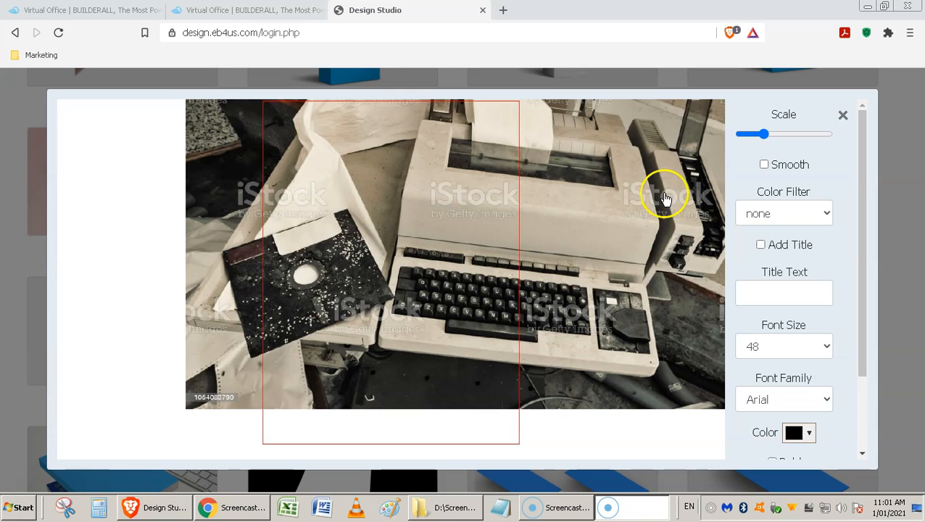
- Apply the Black&White color filter to the cover photo
left_click(826, 215)
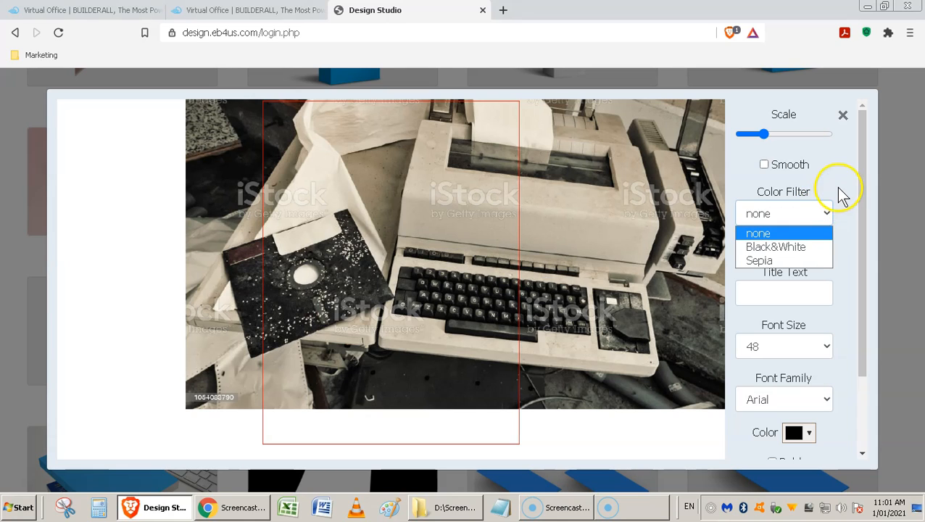
left_click(835, 196)
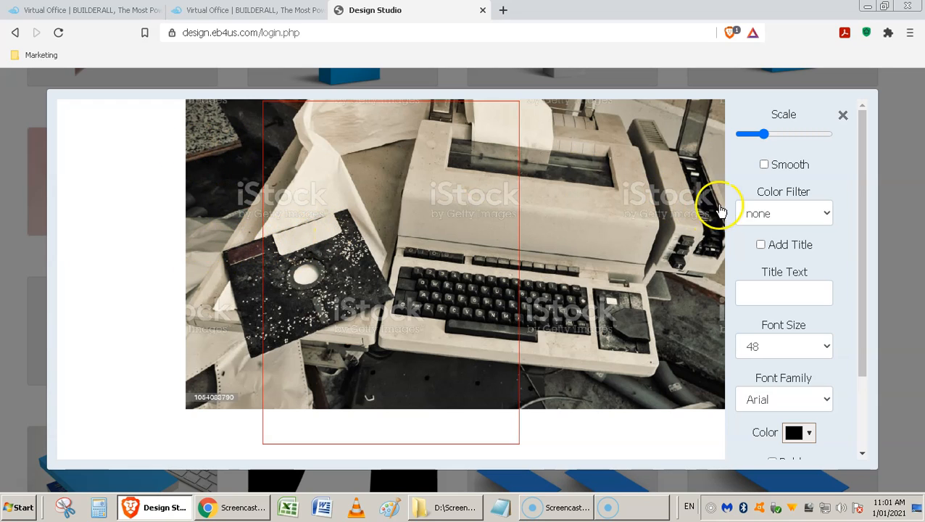
left_click(821, 218)
left_click(800, 246)
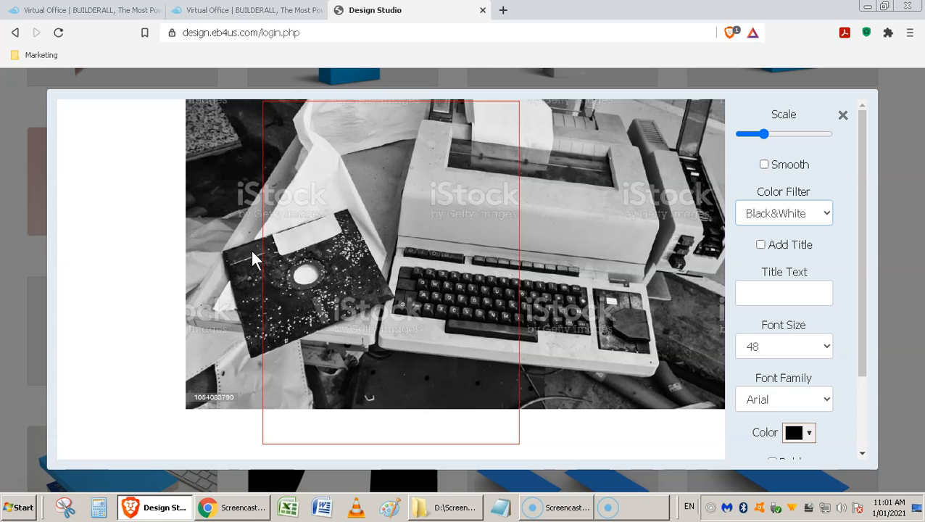
- Add the title text "Computing History" to the cover, keeping the font size at 48
left_click(761, 246)
left_click(784, 301)
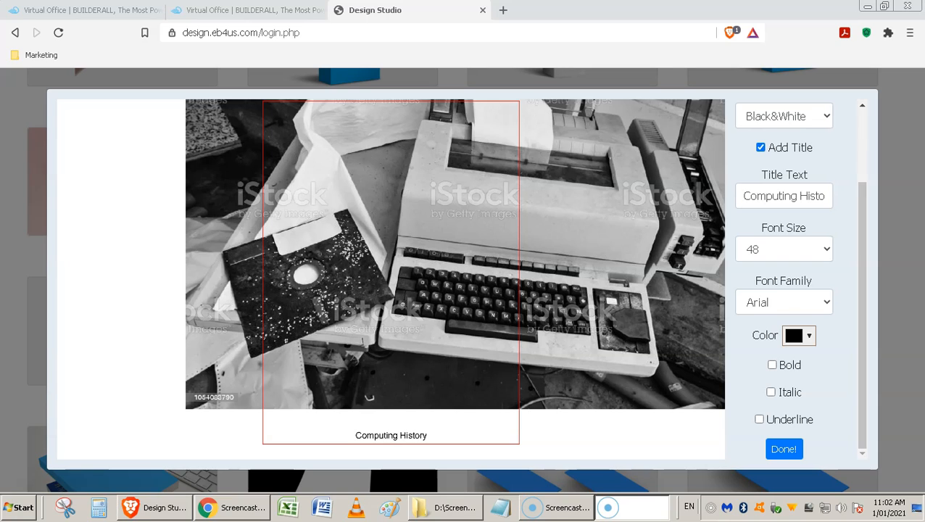
left_click(823, 254)
left_click(847, 254)
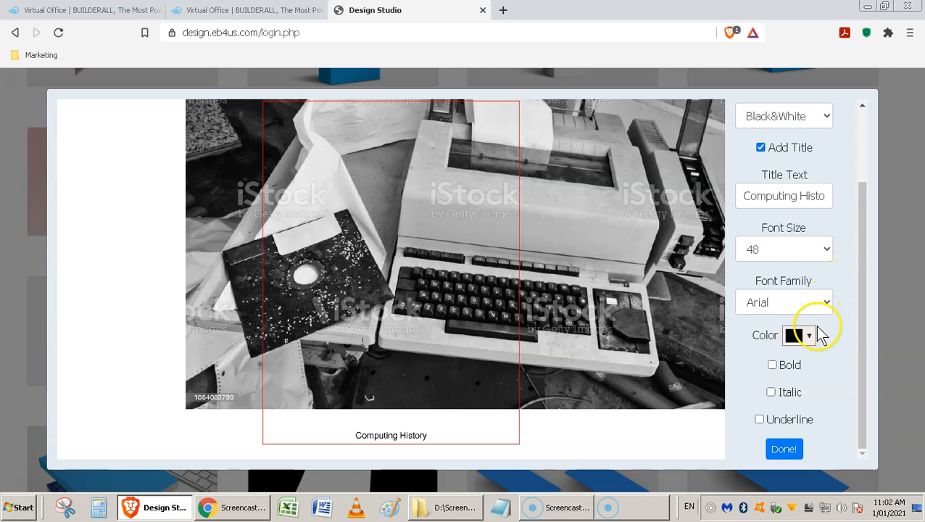
- Format the cover title in bold Courier New with the orange color #d94611
left_click(824, 303)
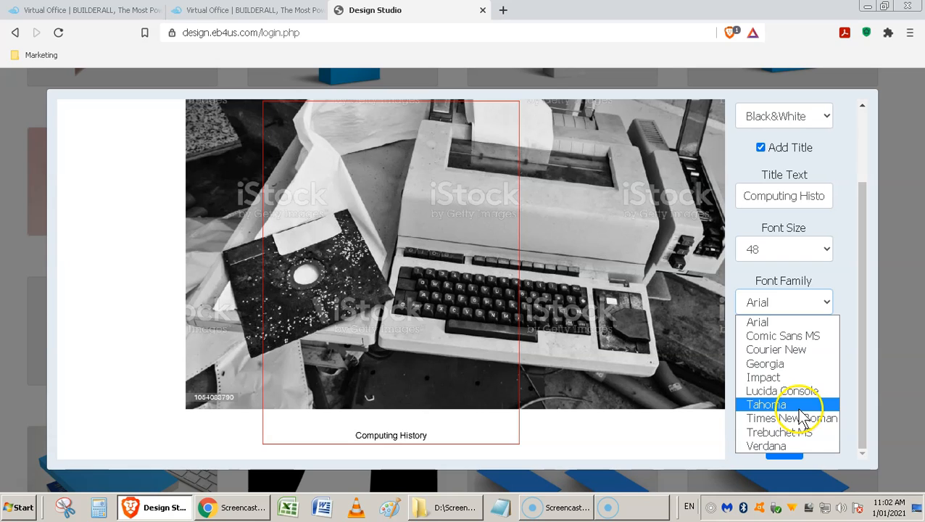
left_click(801, 352)
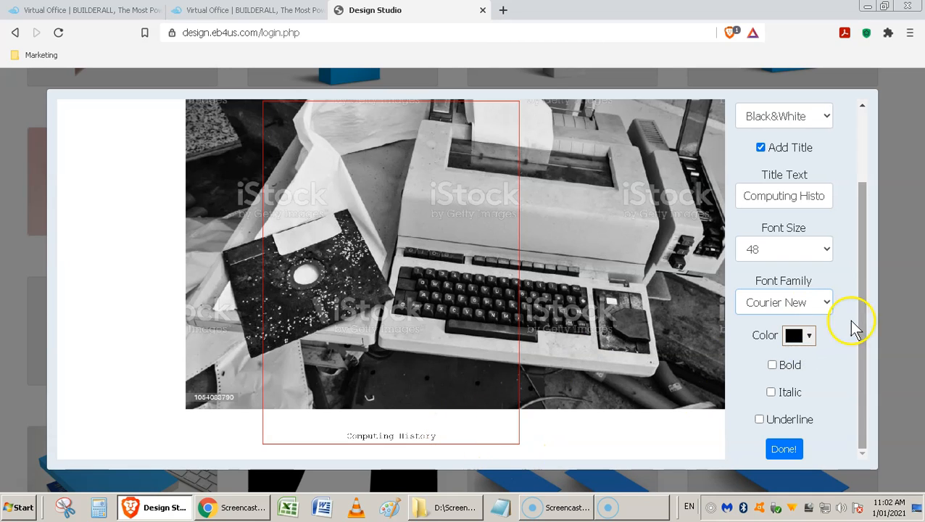
left_click(810, 338)
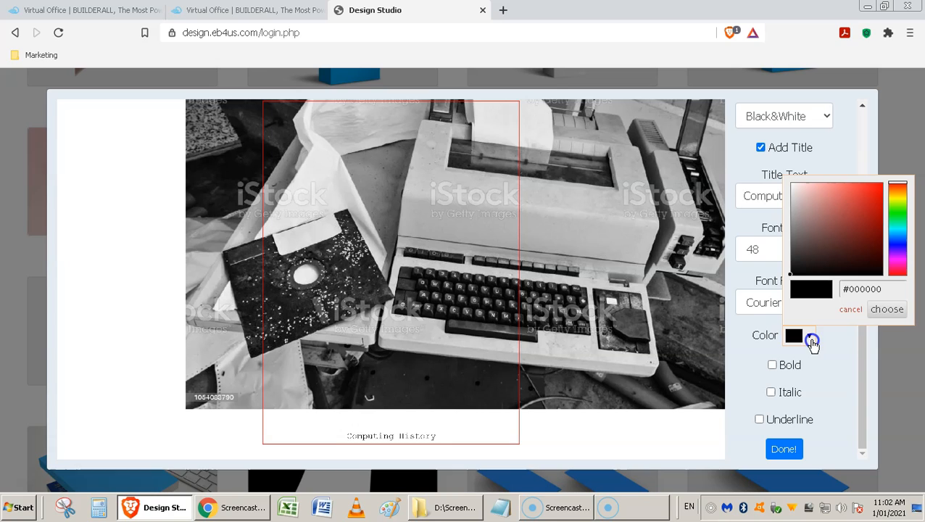
left_click(897, 187)
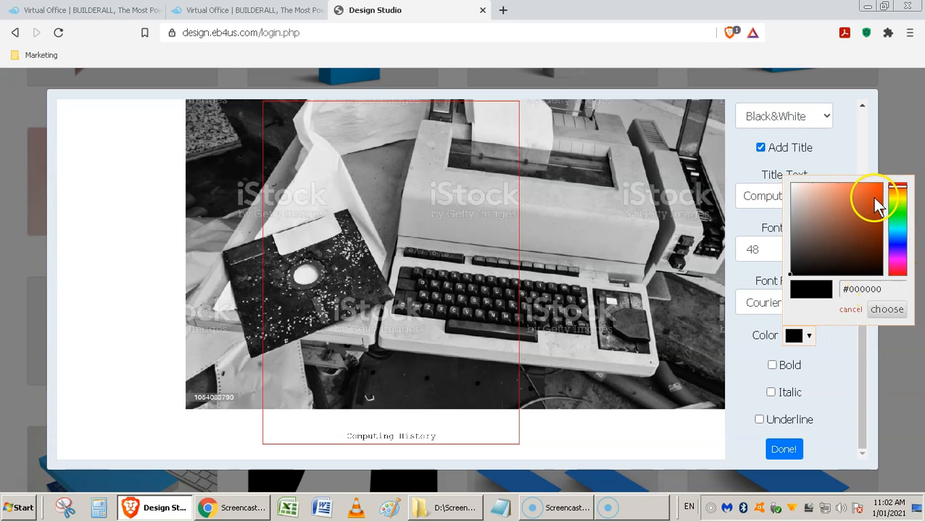
left_click(874, 196)
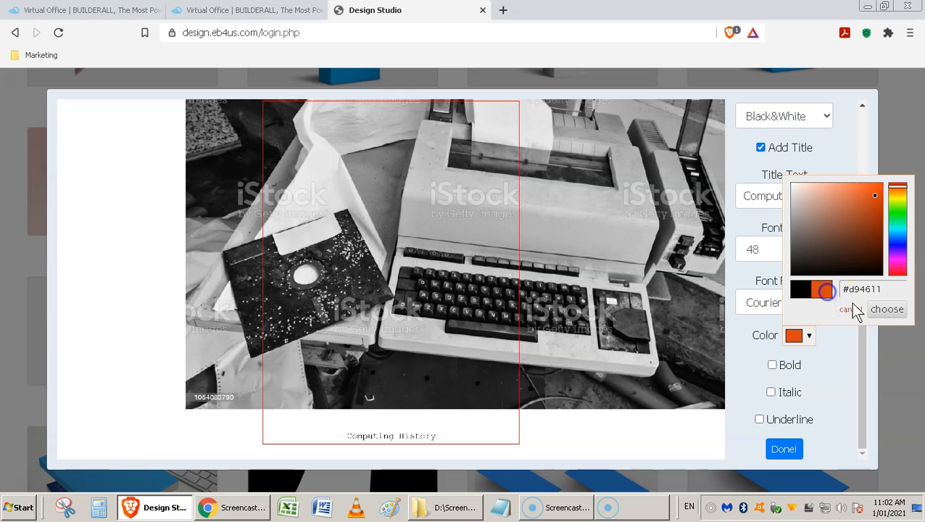
left_click(876, 311)
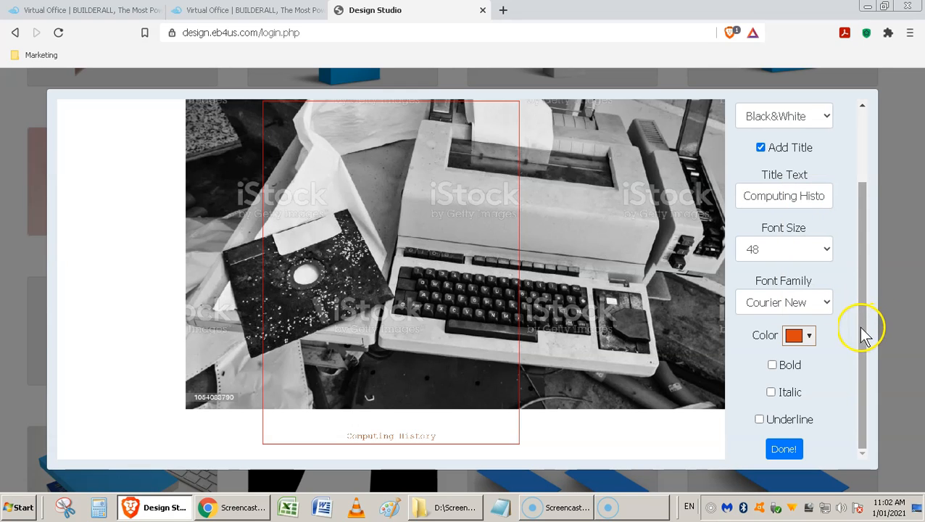
left_click(774, 367)
mouse_move(863, 388)
left_mouse_down()
mouse_move(865, 243)
mouse_move(868, 398)
left_mouse_up()
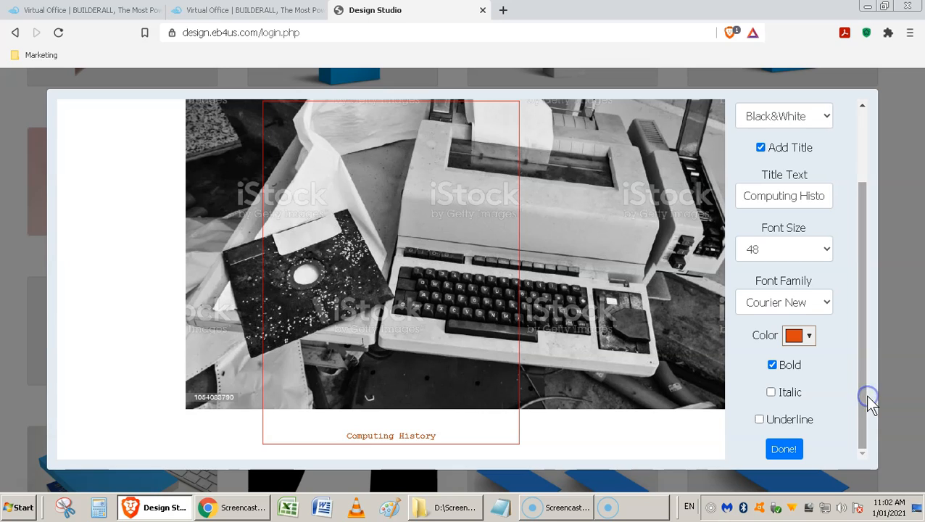
- Finish the cover image edits, close the image editor and generate the book mockup preview
left_click(794, 449)
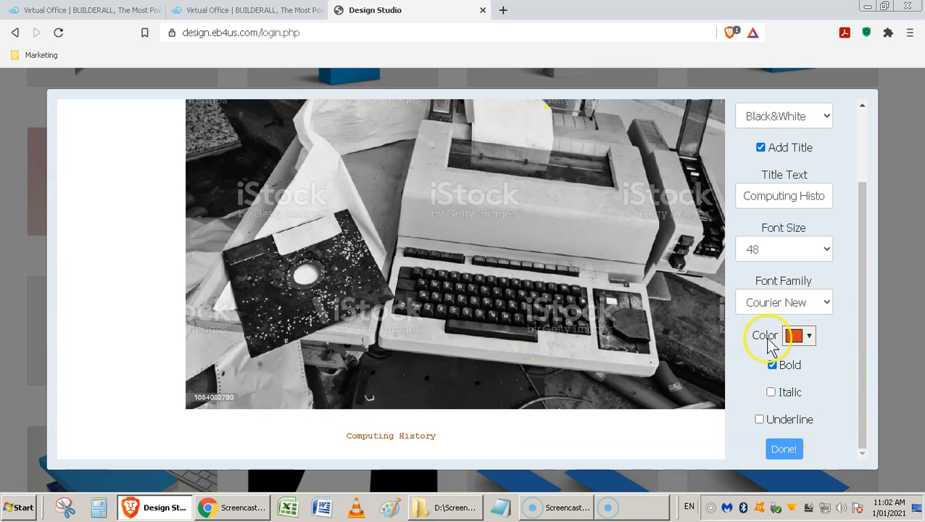
left_click_drag(868, 385, 875, 223)
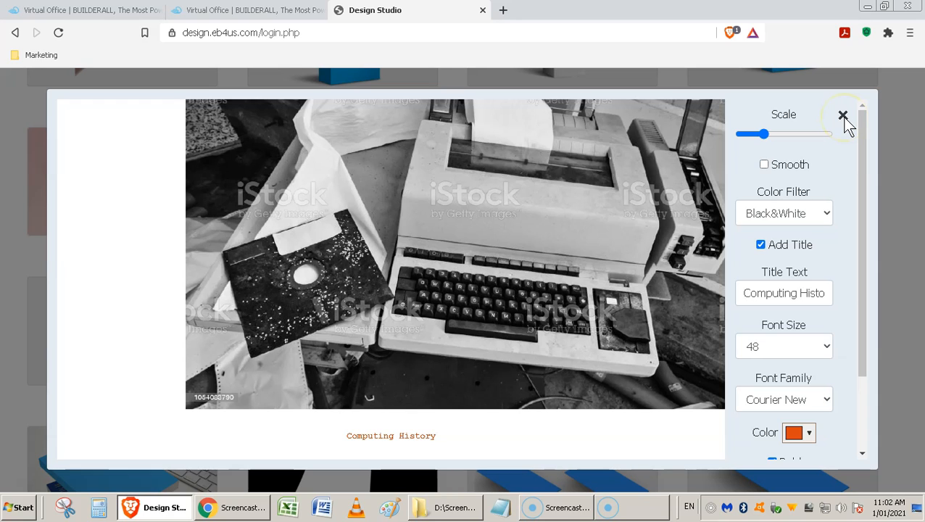
left_click(843, 116)
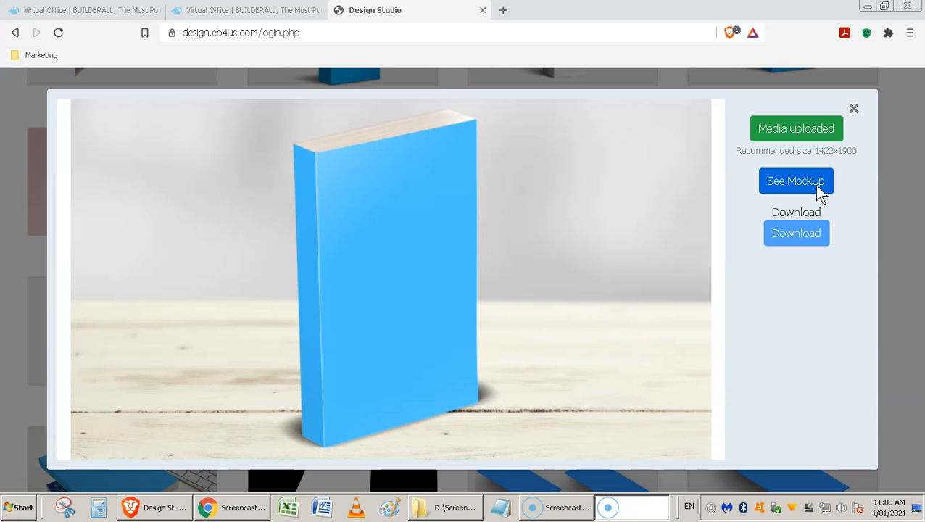
left_click(820, 191)
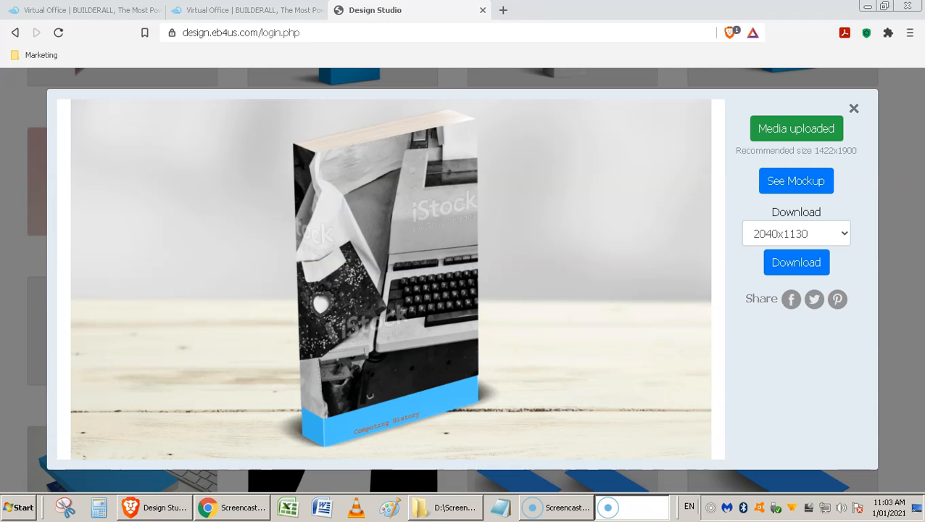